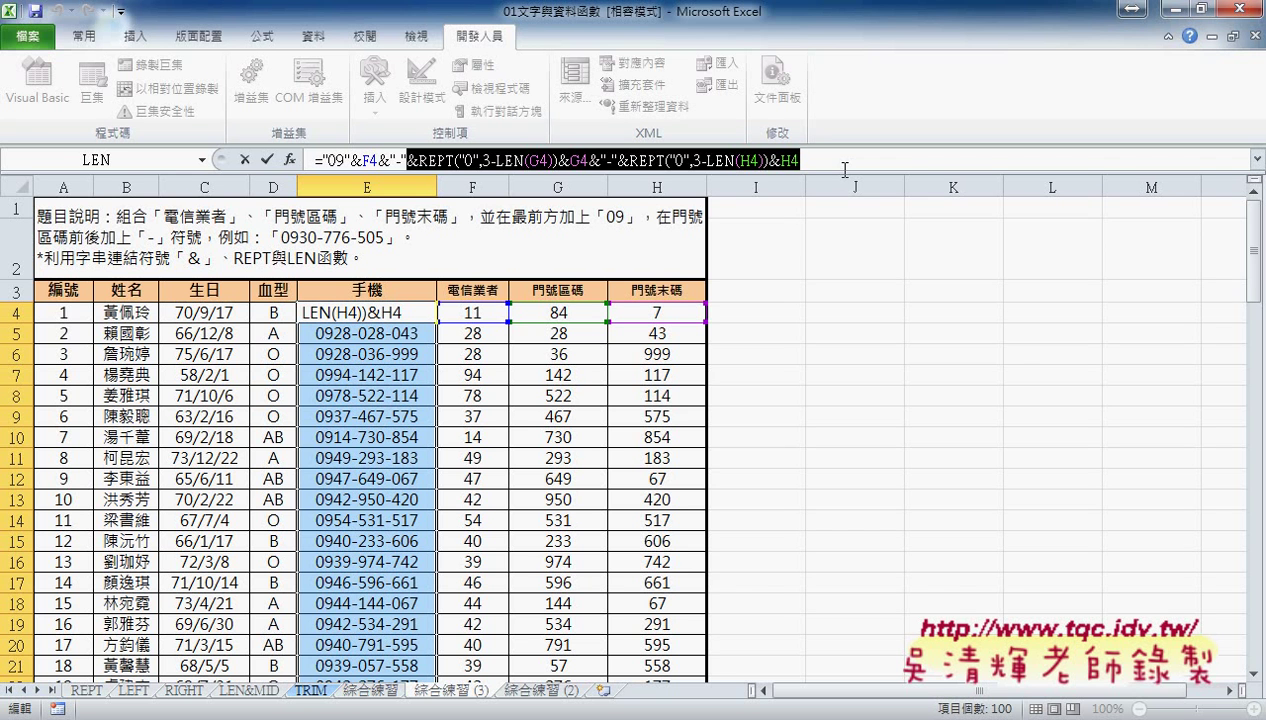
# Step: Delete the REPT/LEN tail from E4's formula, leaving ="09"&F4&"-"&
pyautogui.press('Delete')
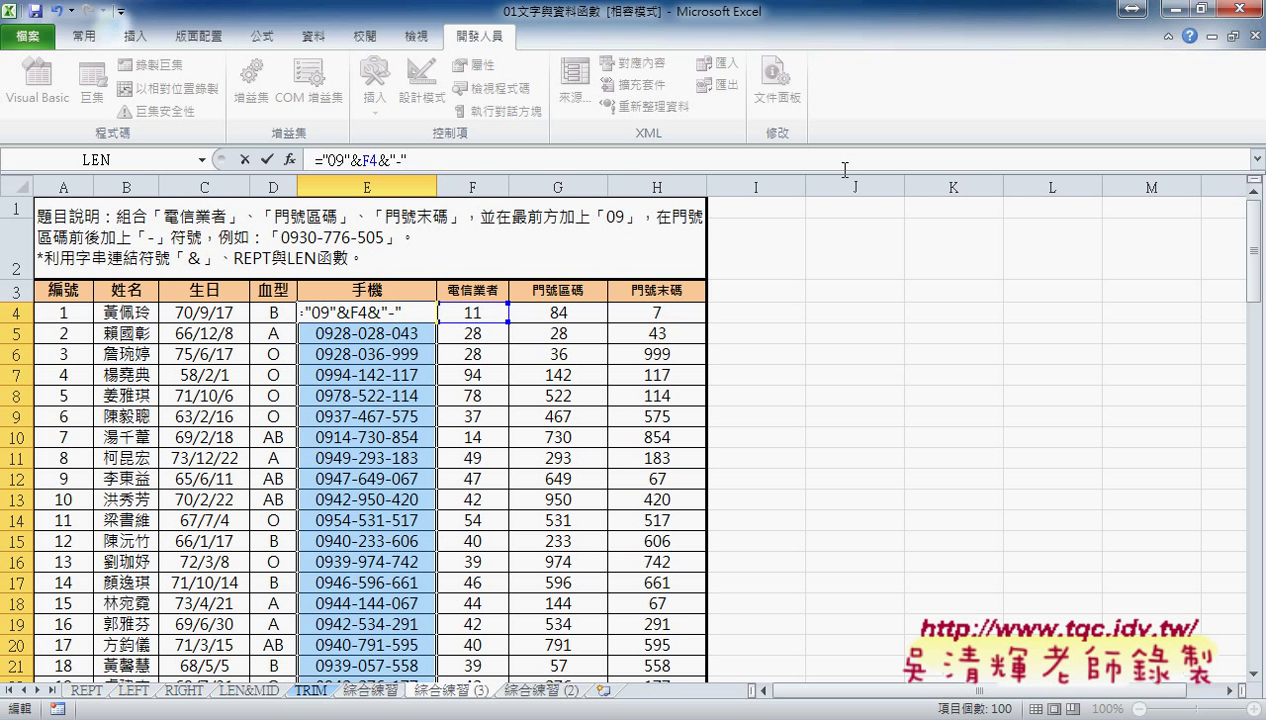
pyautogui.write('&')
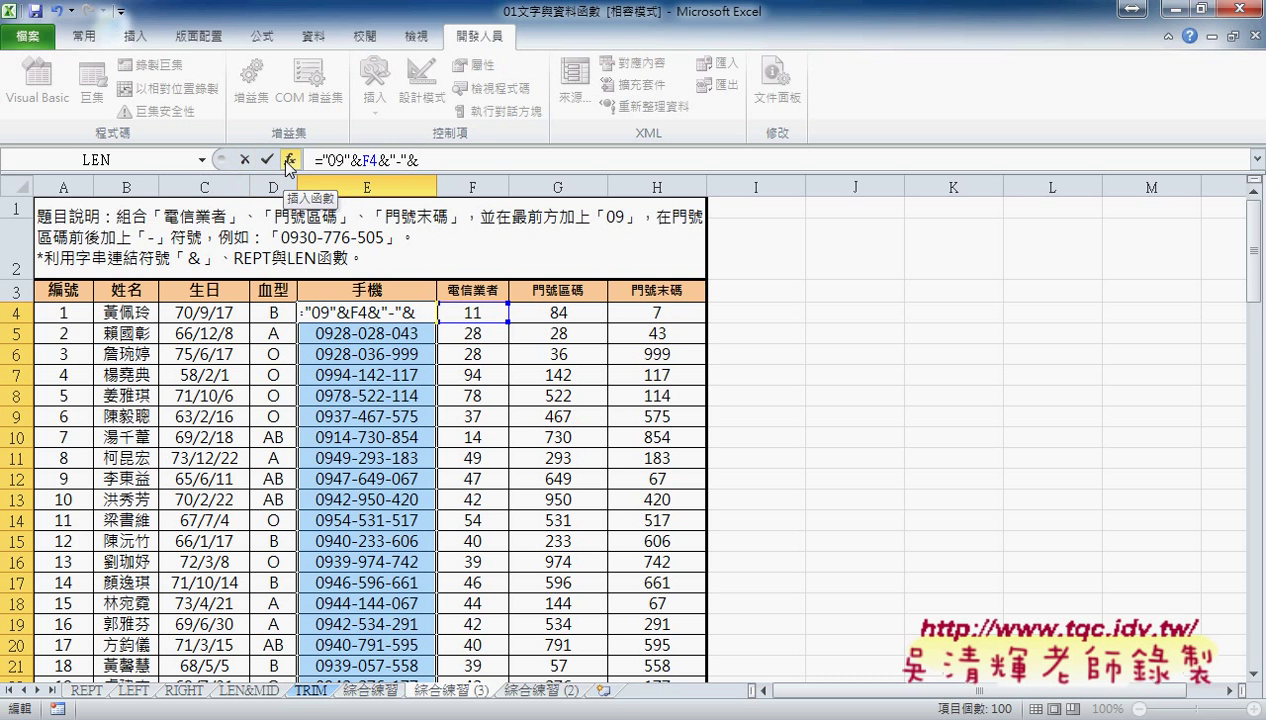
# Step: Pick the TEXT function from the 文字 category of the Insert Function catalogue
pyautogui.click(203, 160)
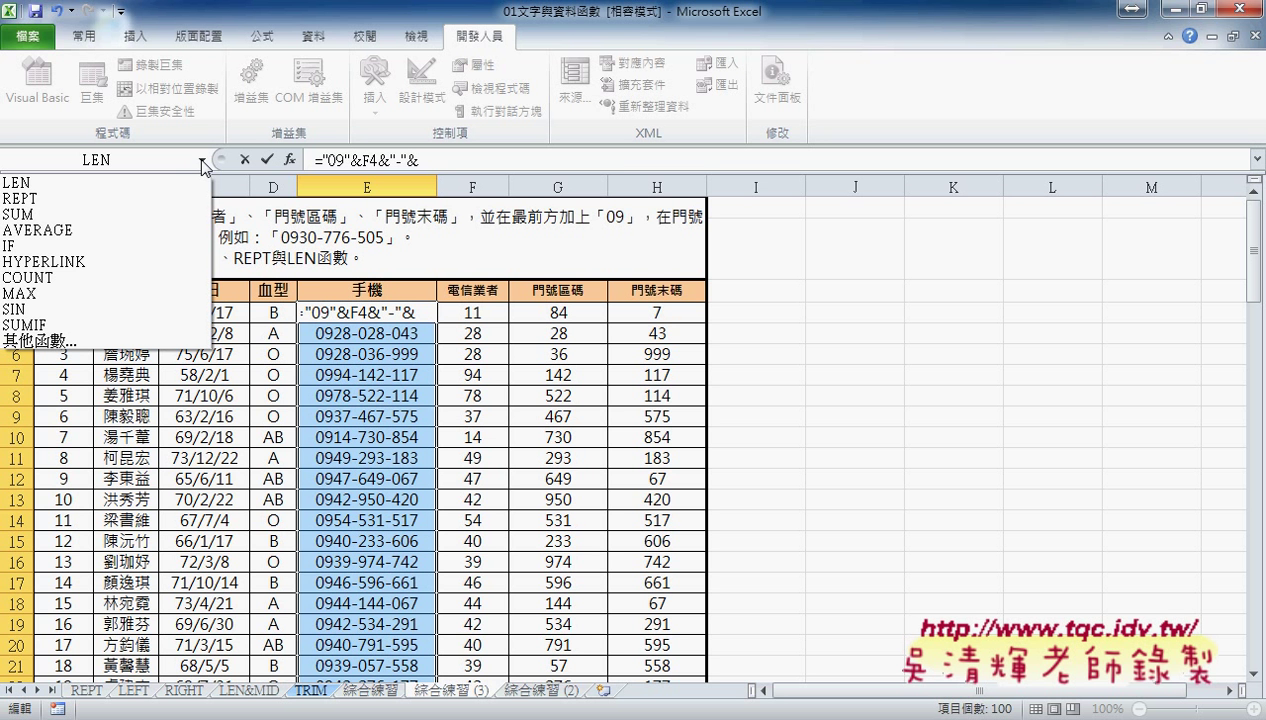
pyautogui.click(62, 341)
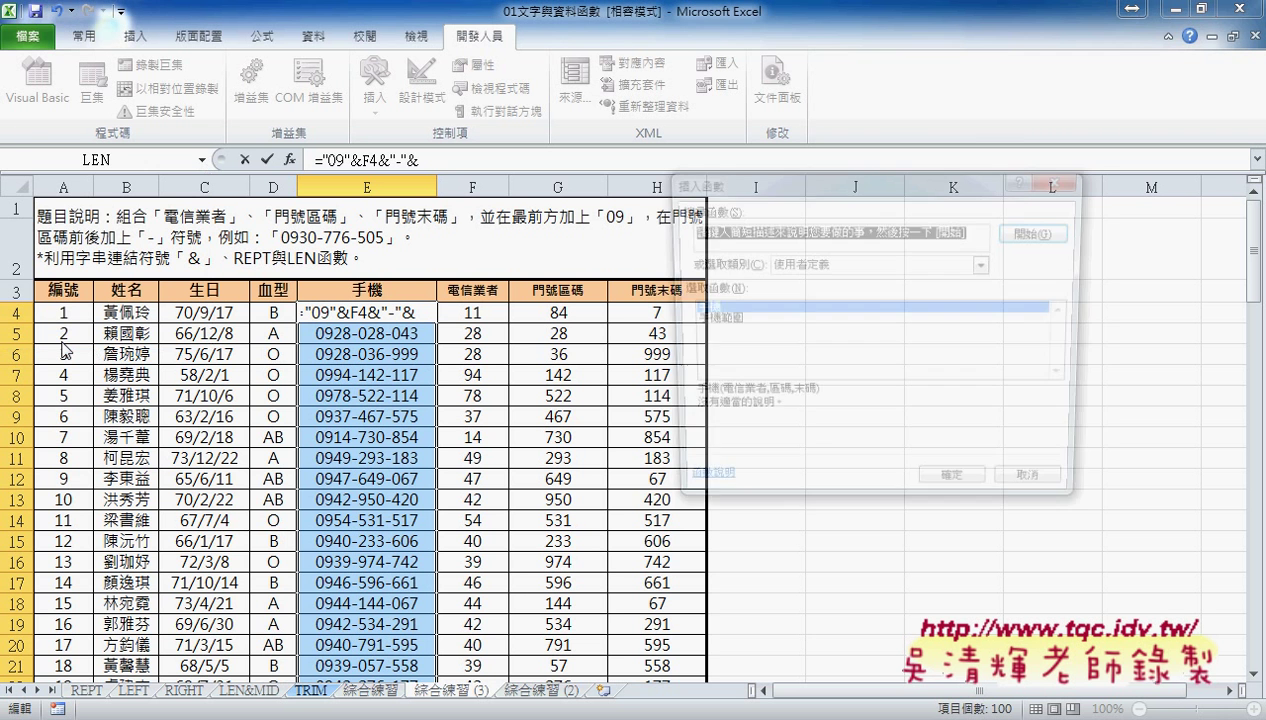
pyautogui.click(840, 266)
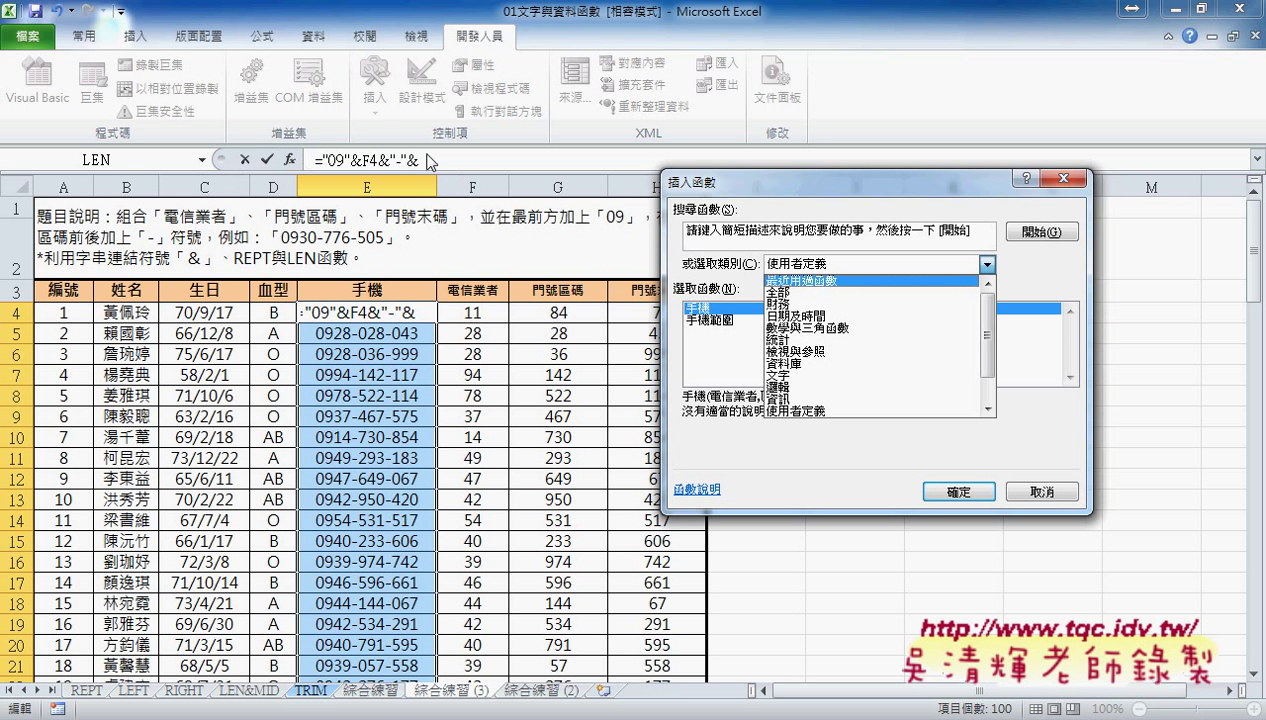
pyautogui.click(797, 376)
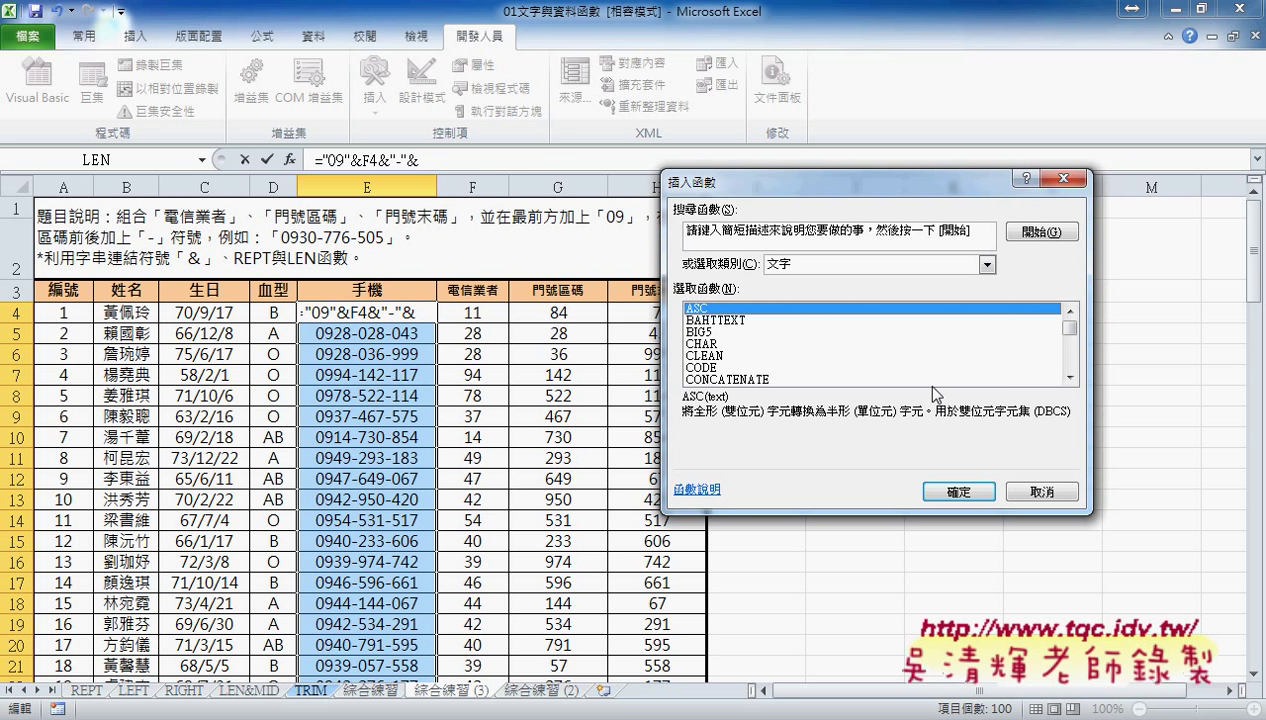
pyautogui.moveTo(1073, 372); pyautogui.dragTo(1071, 366)
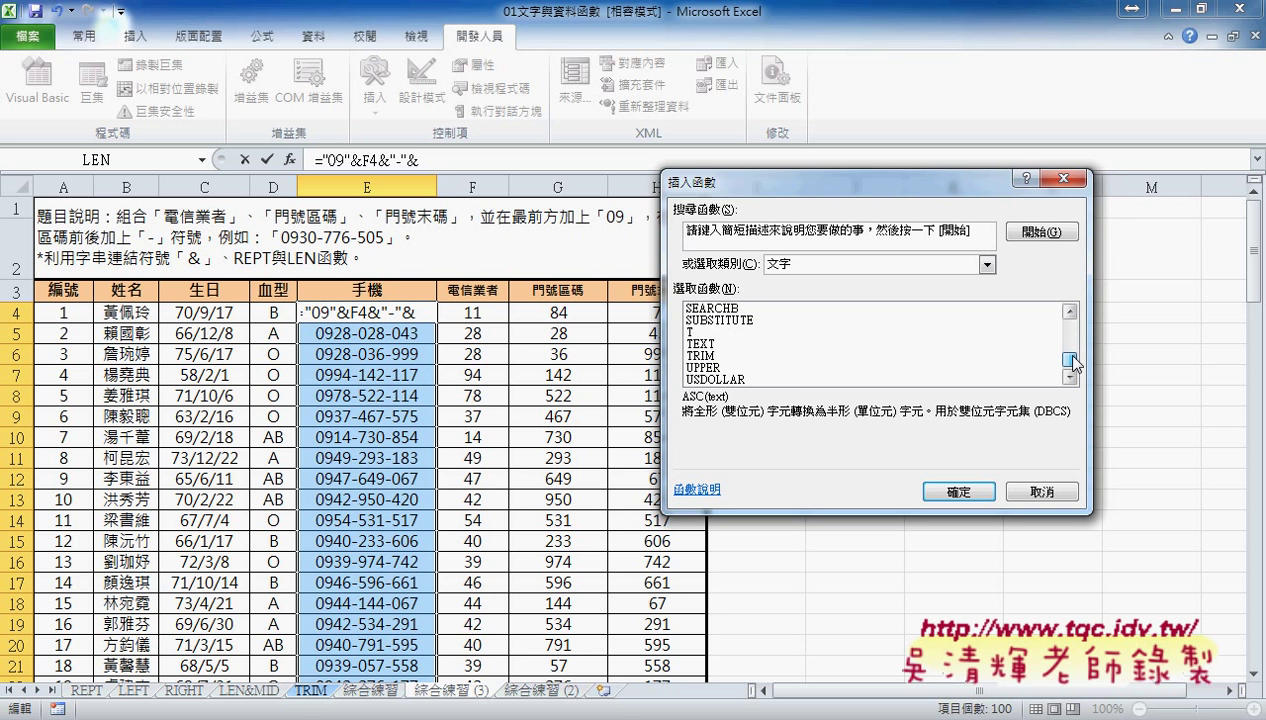
pyautogui.click(692, 345)
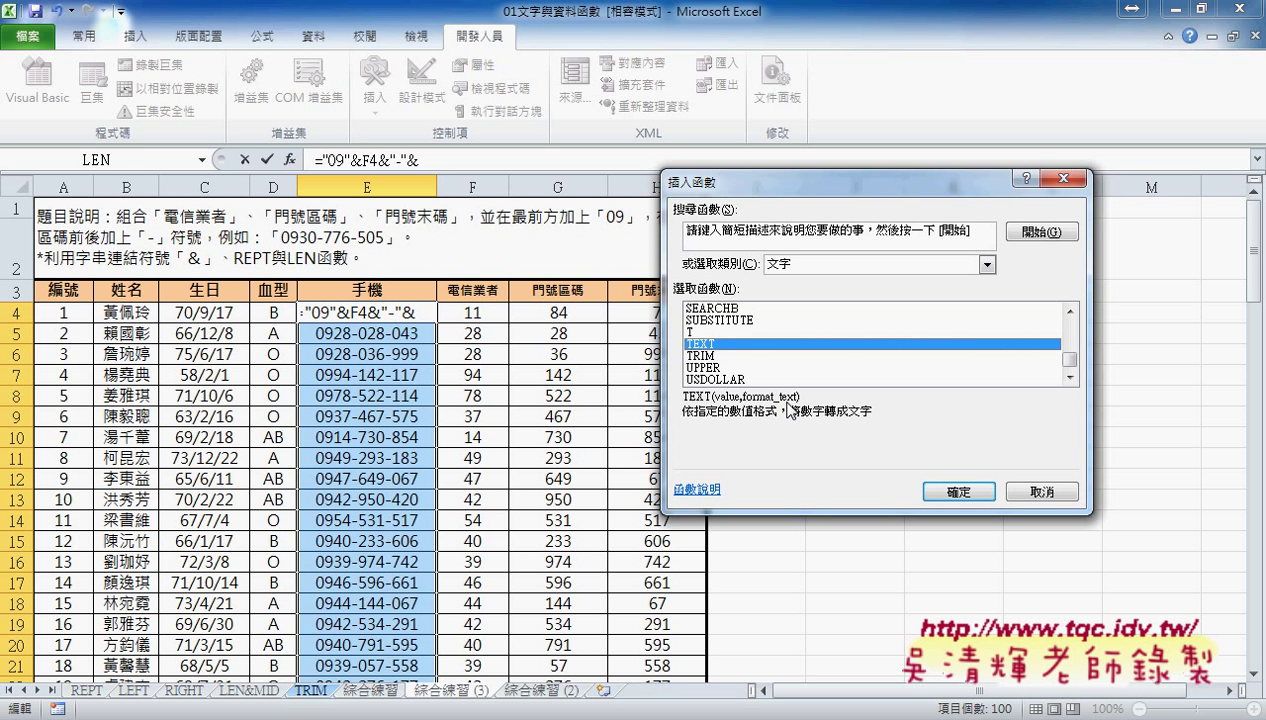
# Step: Set TEXT's Value to G4 and Format_text to "000", so E4 shows 0911-084
pyautogui.click(959, 491)
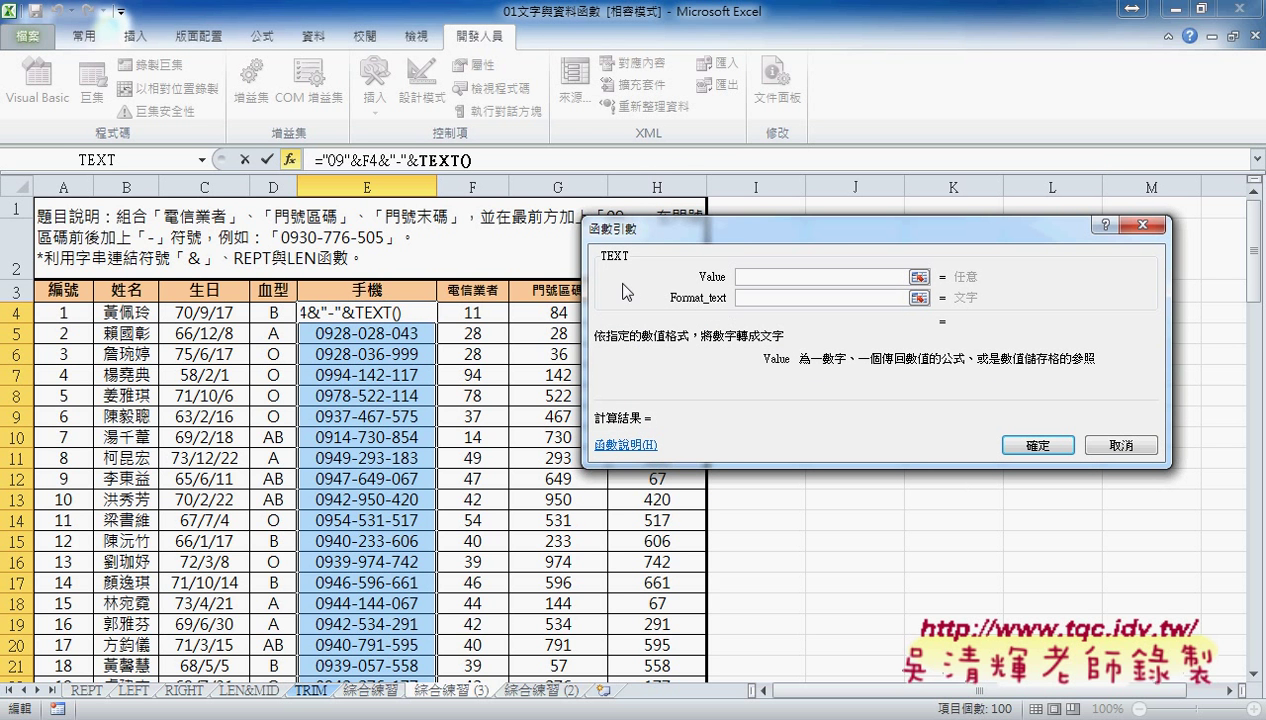
pyautogui.moveTo(684, 260); pyautogui.dragTo(773, 257)
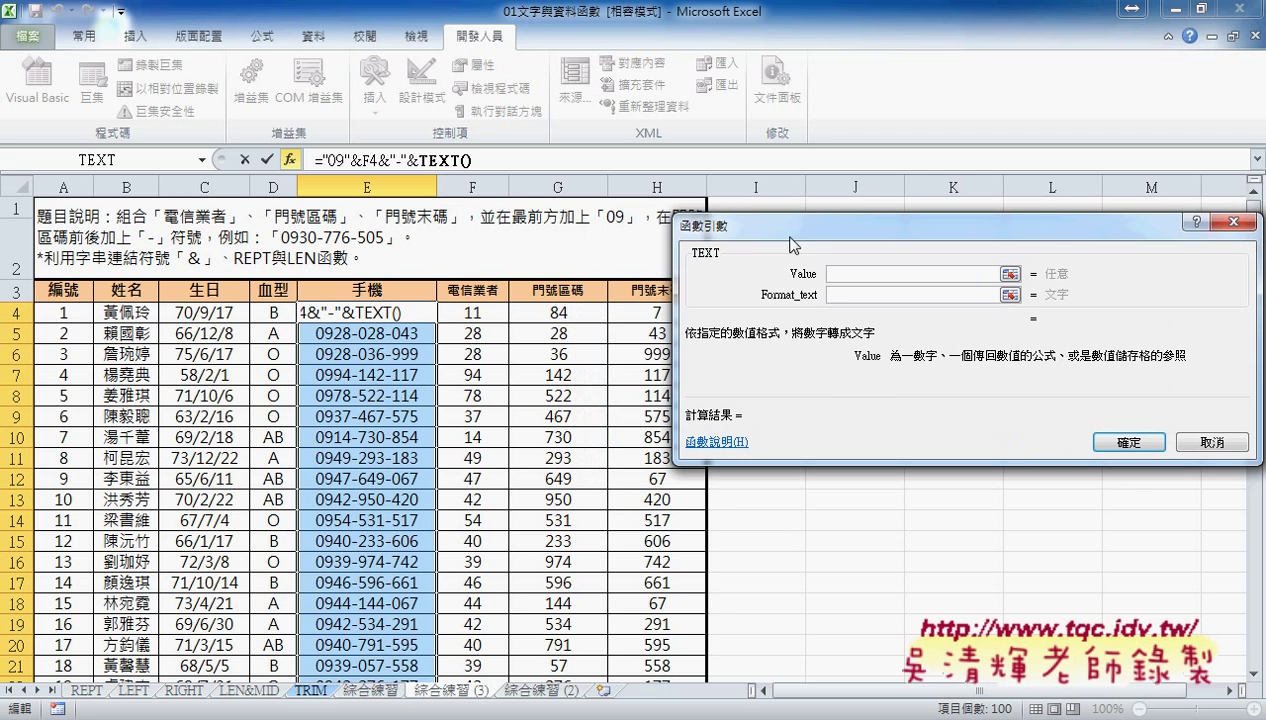
pyautogui.click(567, 313)
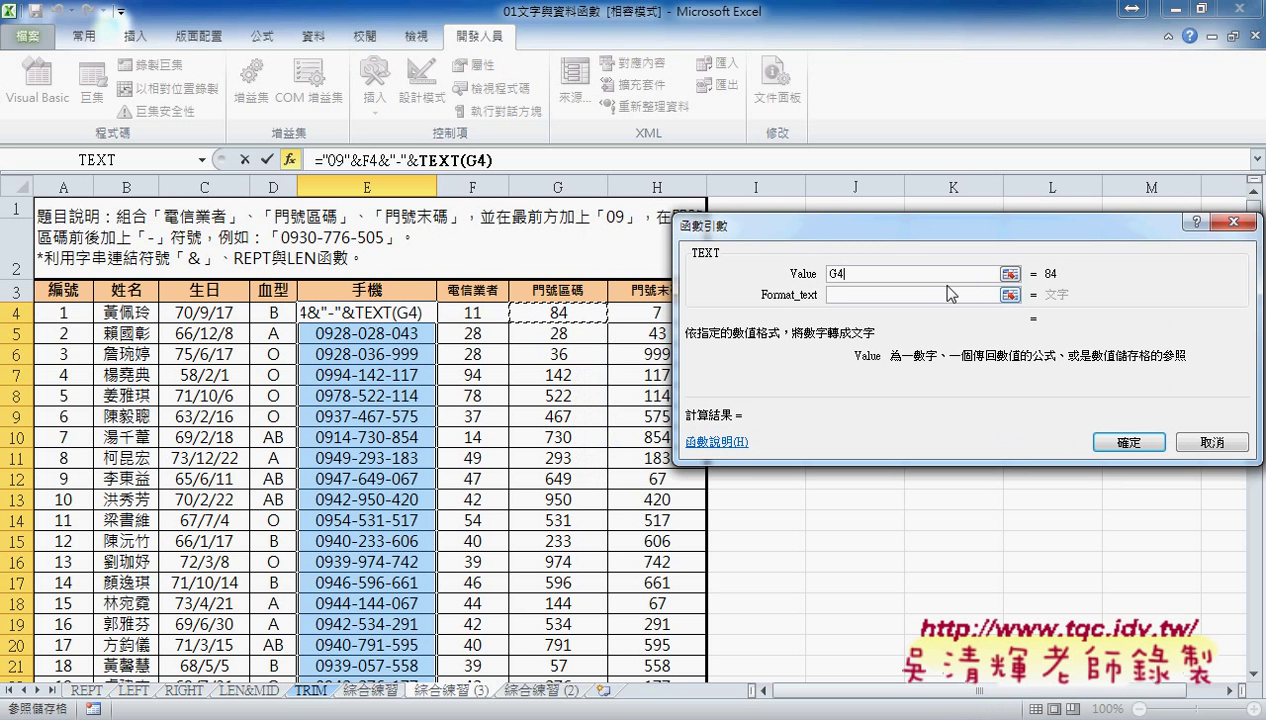
pyautogui.click(915, 295)
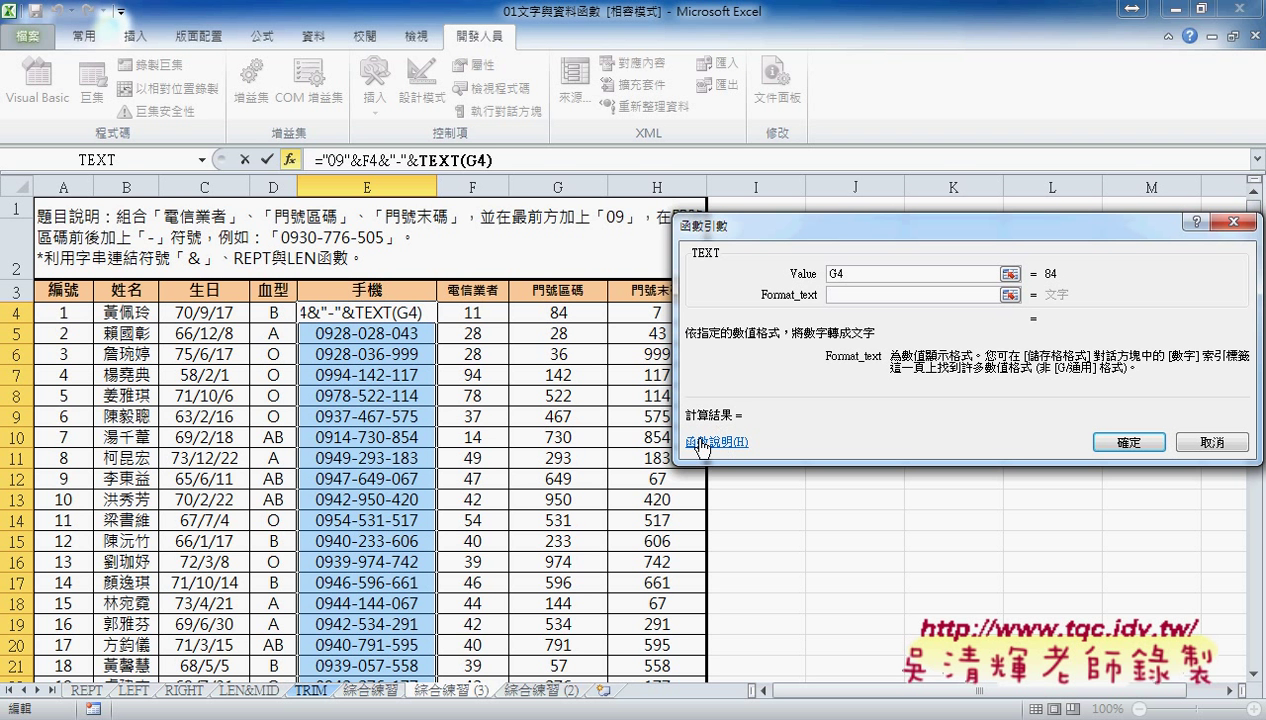
pyautogui.write('"')
pyautogui.write('00')
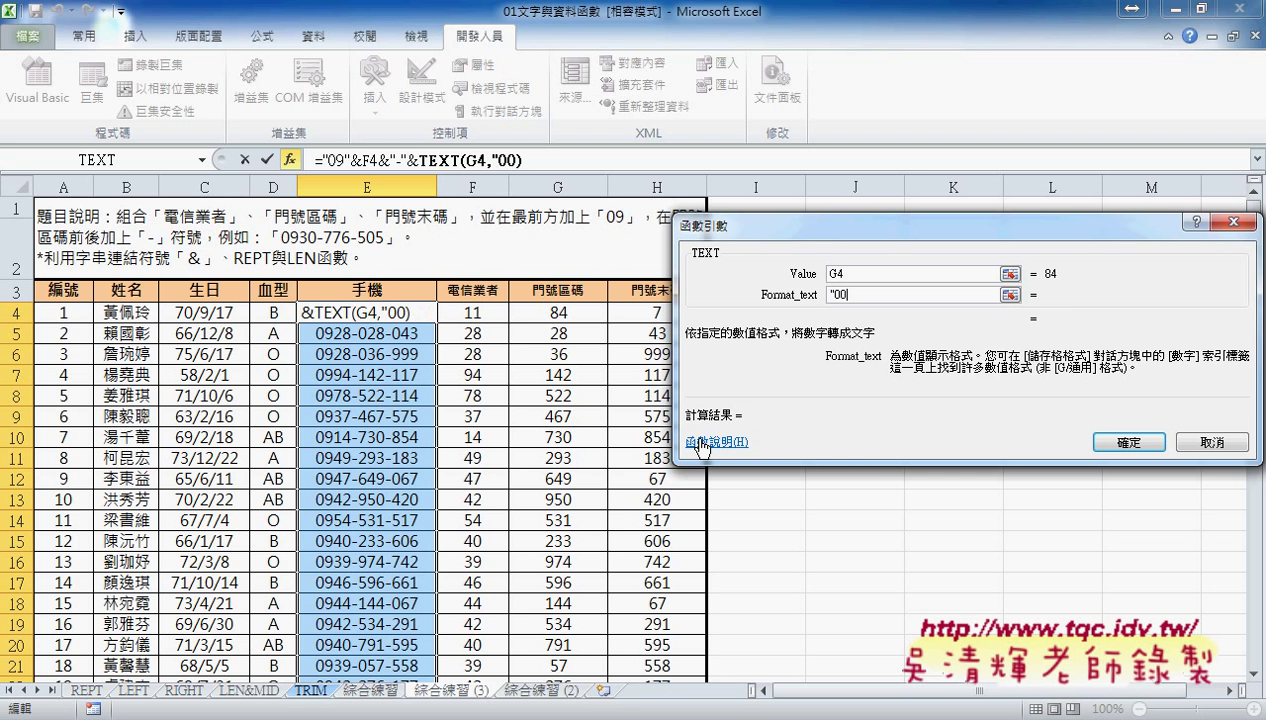
pyautogui.write('0')
pyautogui.write('"')
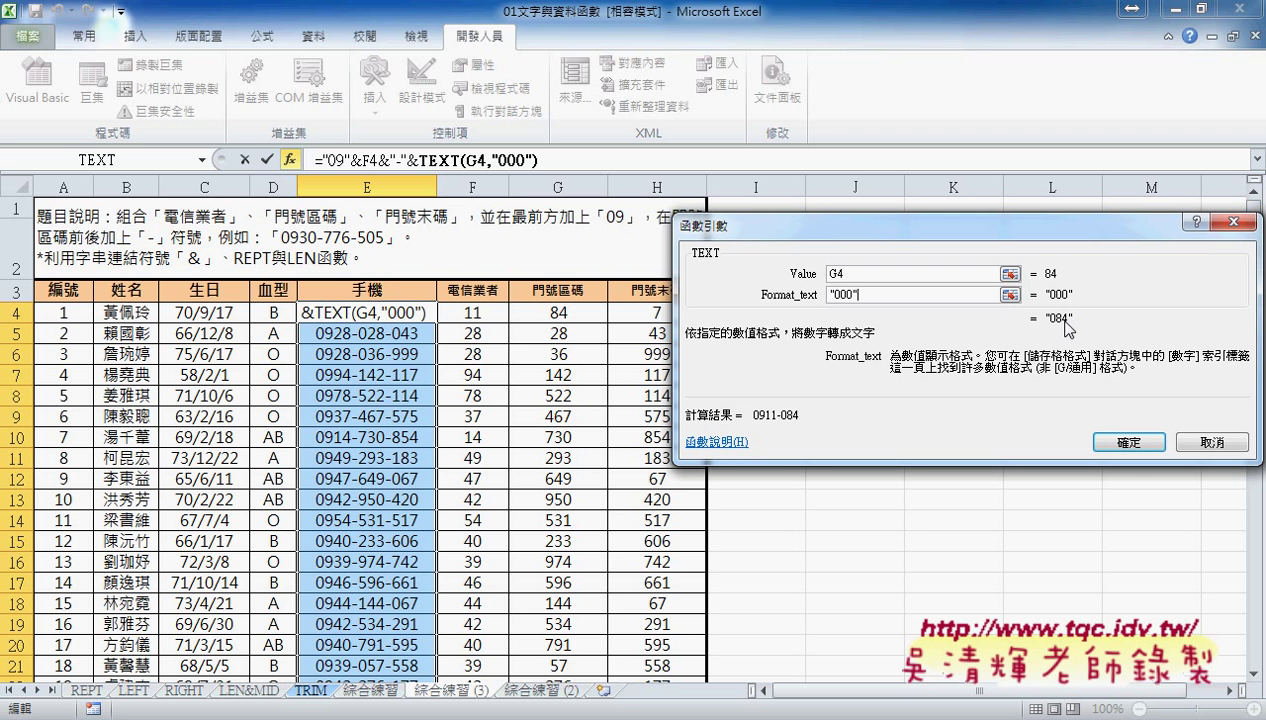
pyautogui.click(1114, 440)
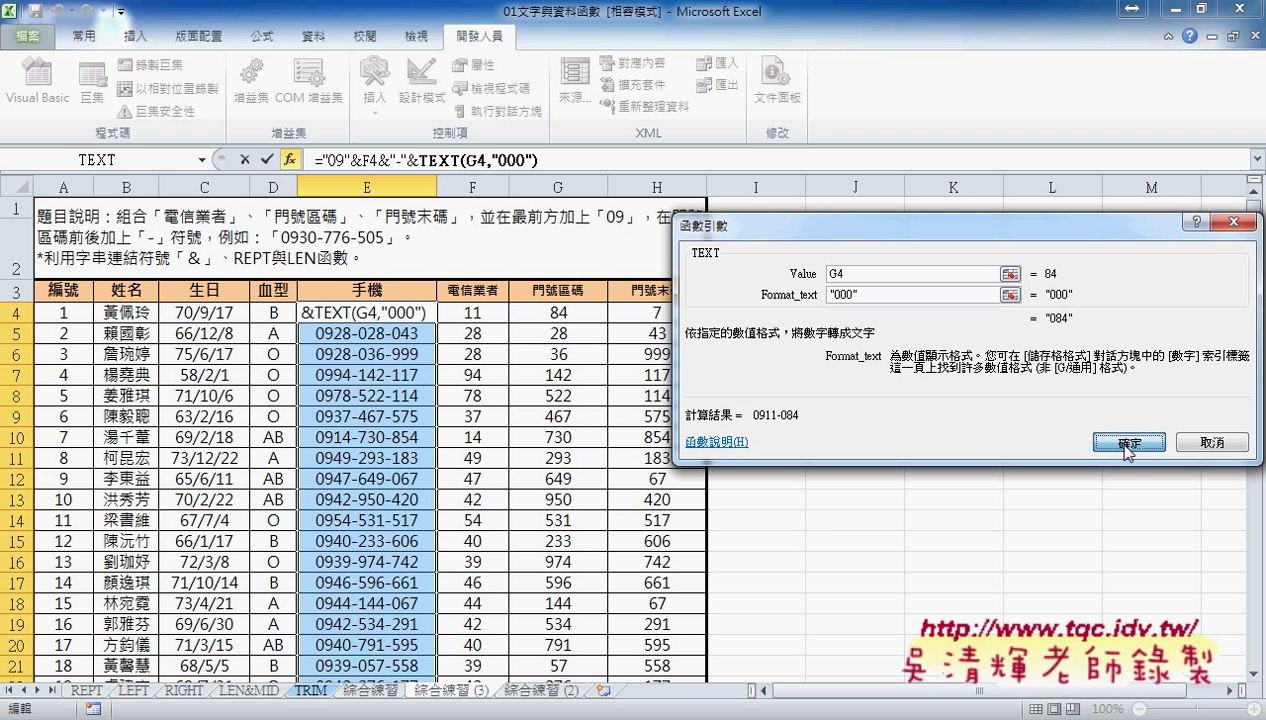
# Step: Fill column E, then append a copy of &"-"&TEXT(G4,"000") to E4's formula
pyautogui.doubleClick(436, 321)
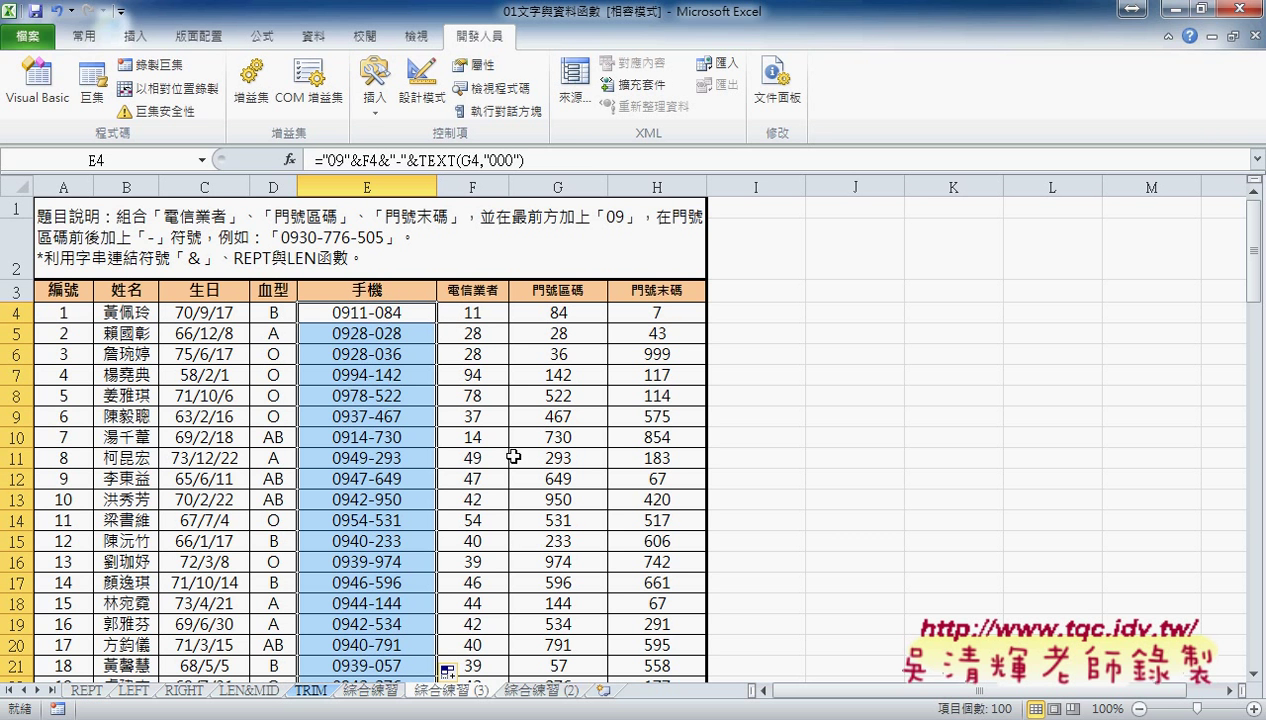
pyautogui.click(409, 313)
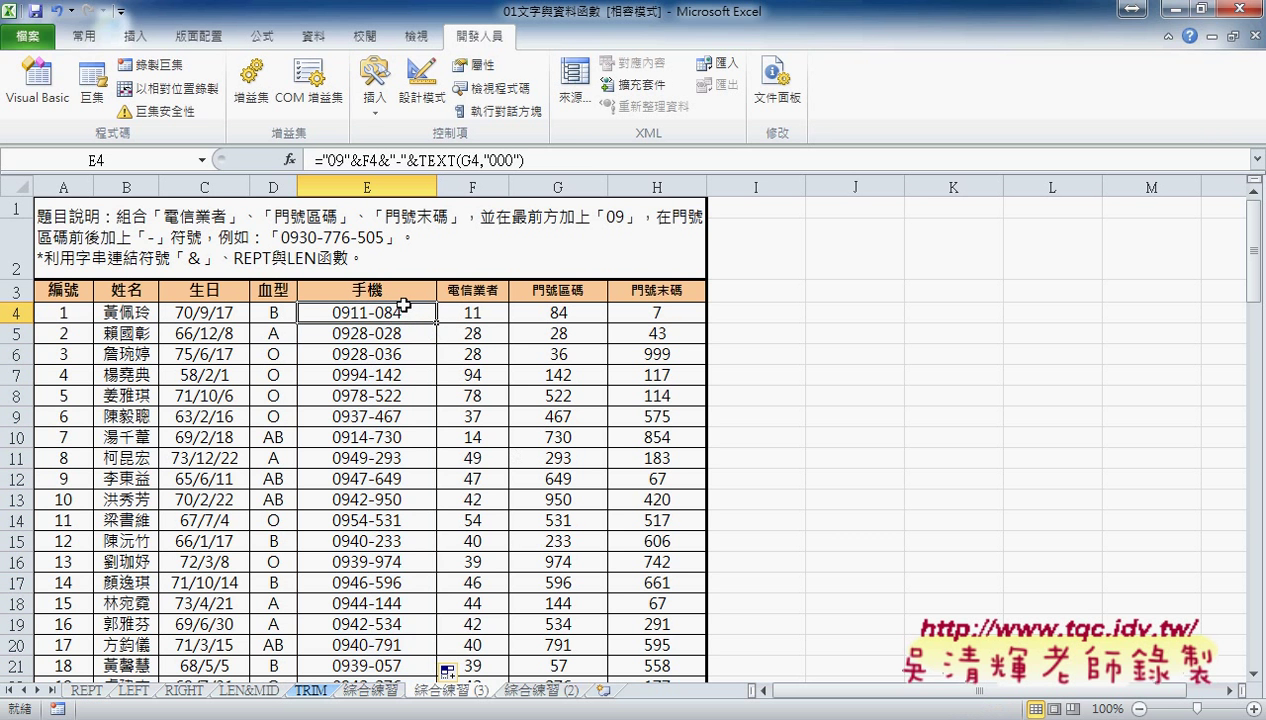
pyautogui.moveTo(379, 160); pyautogui.dragTo(558, 158)
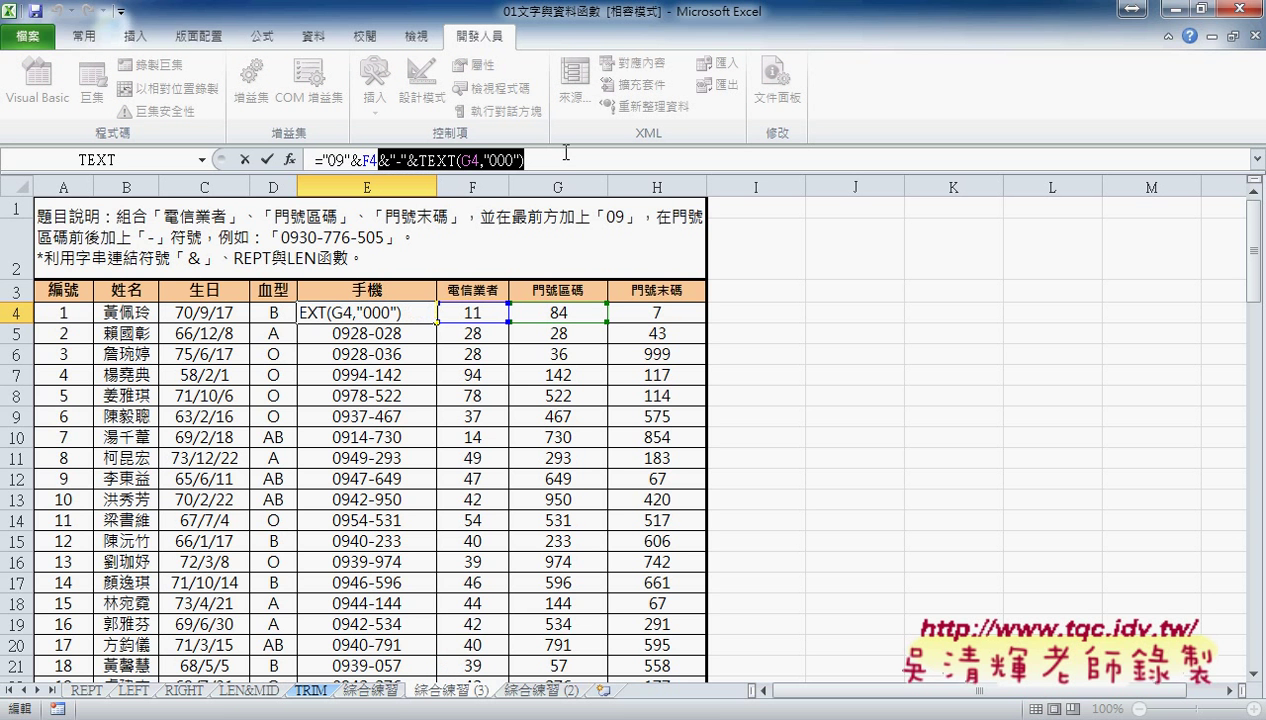
pyautogui.click(565, 152)
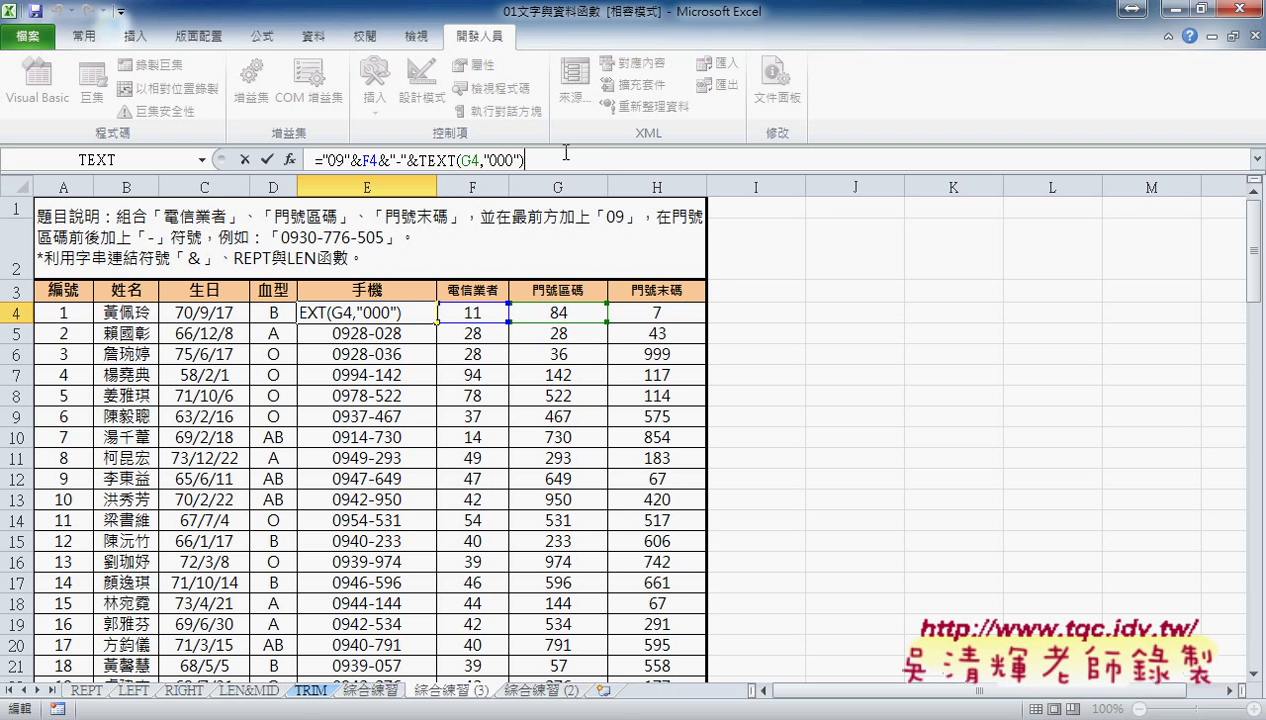
pyautogui.hotkey('ctrl', 'v')
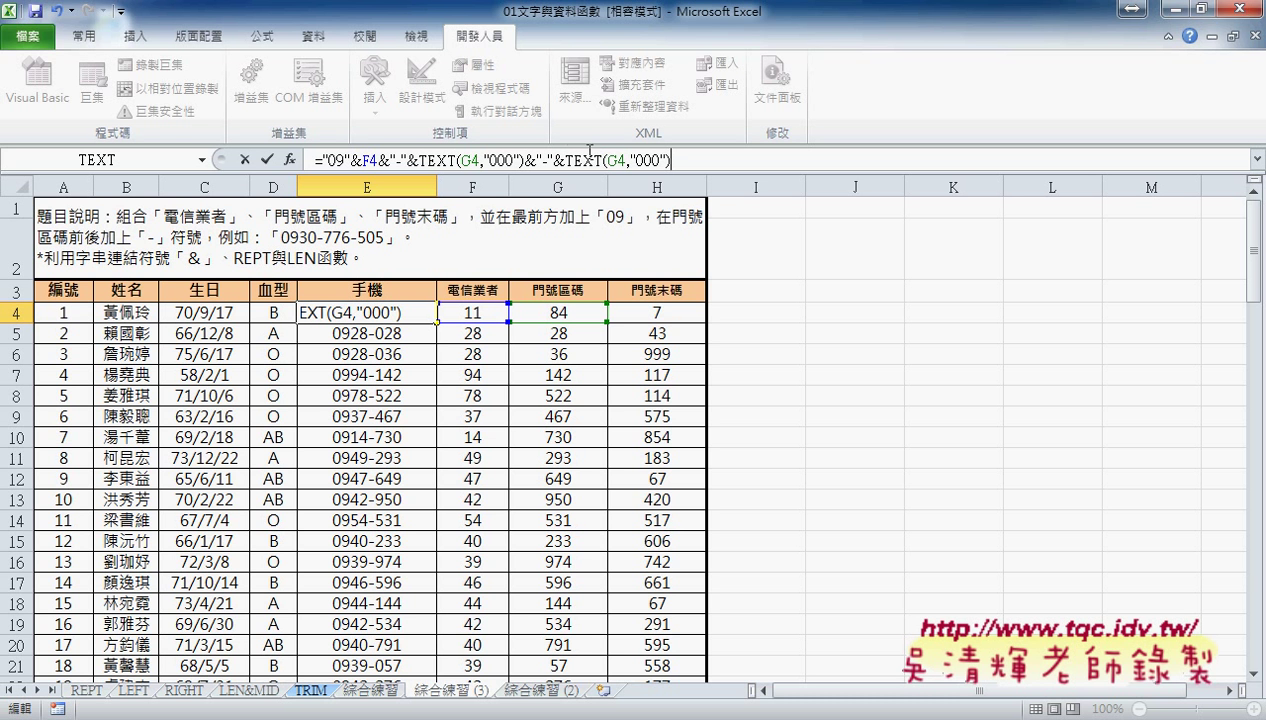
# Step: Change the appended TEXT reference to H4 and fill the formula down column E
pyautogui.moveTo(607, 160); pyautogui.dragTo(626, 160)
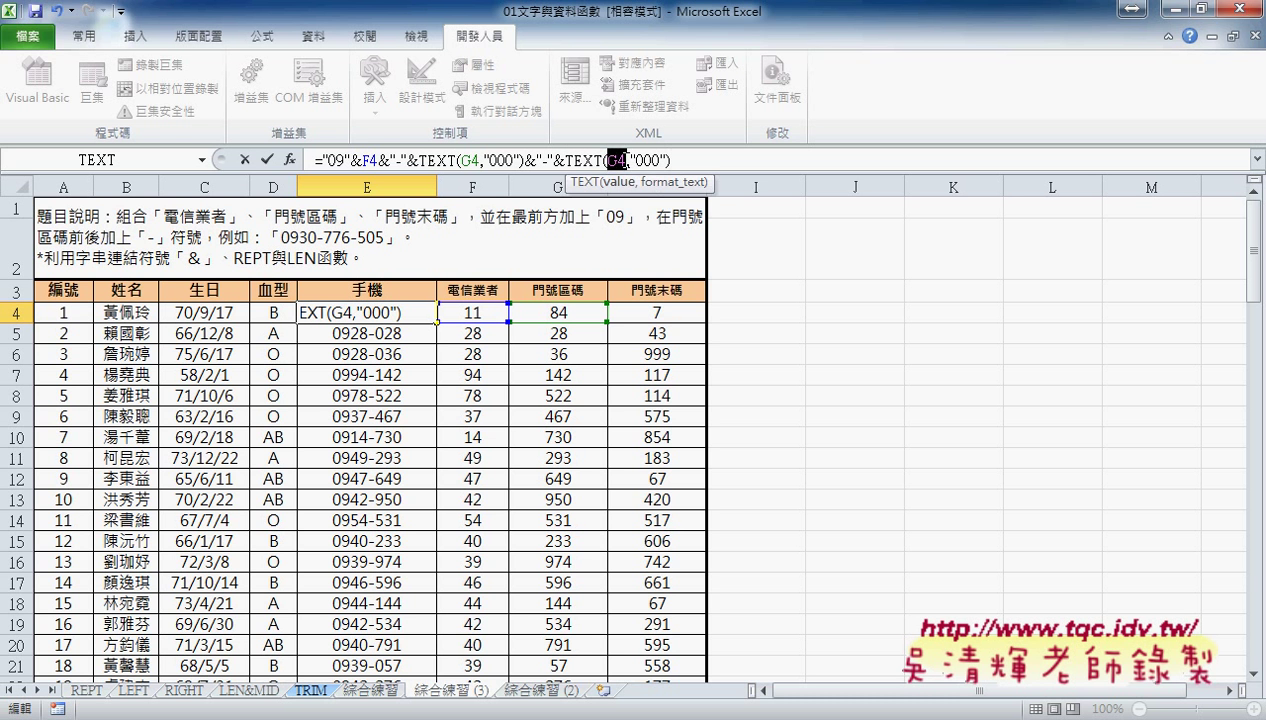
pyautogui.click(652, 310)
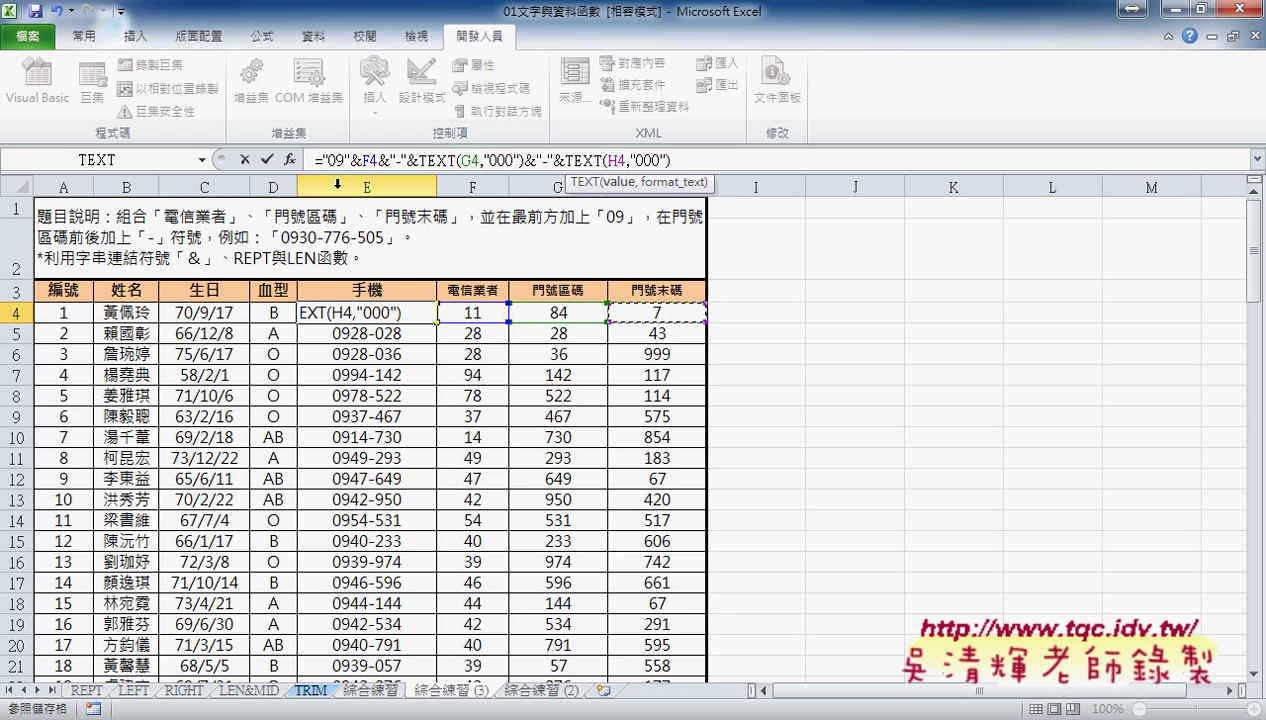
pyautogui.click(268, 160)
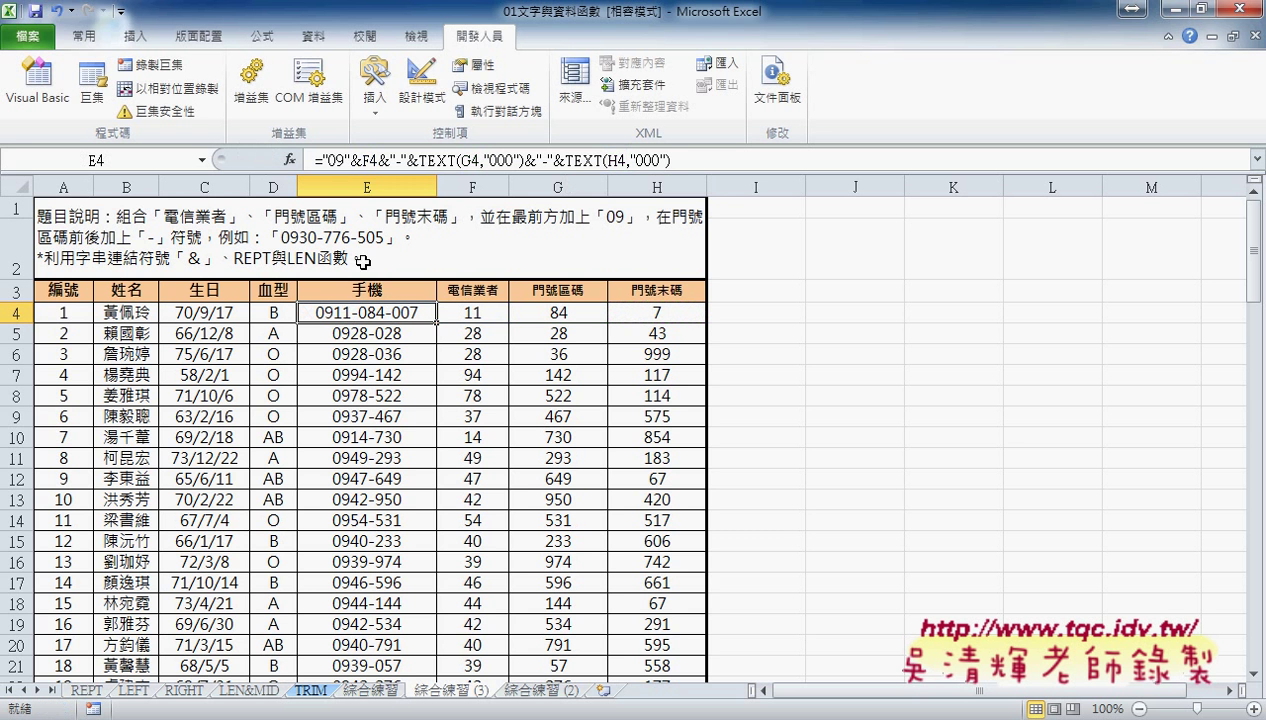
pyautogui.doubleClick(436, 322)
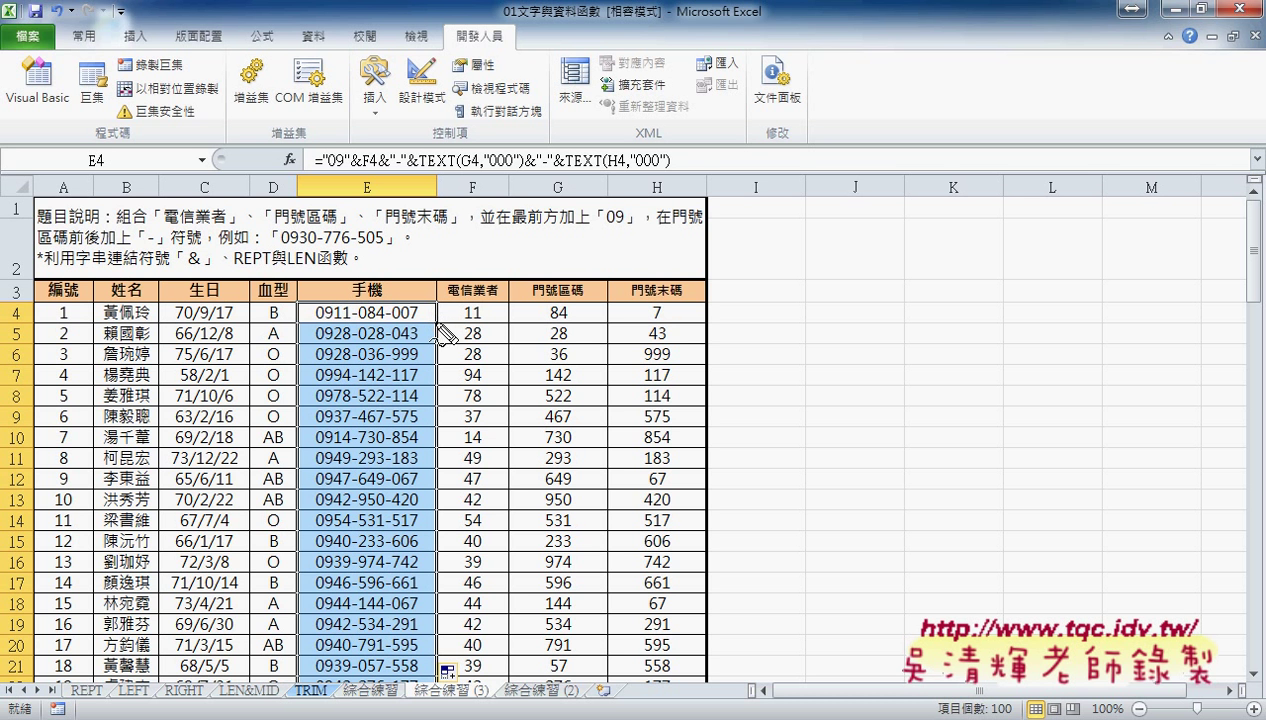
pyautogui.moveTo(485, 172); pyautogui.dragTo(517, 171)
pyautogui.moveTo(437, 172); pyautogui.dragTo(468, 169)
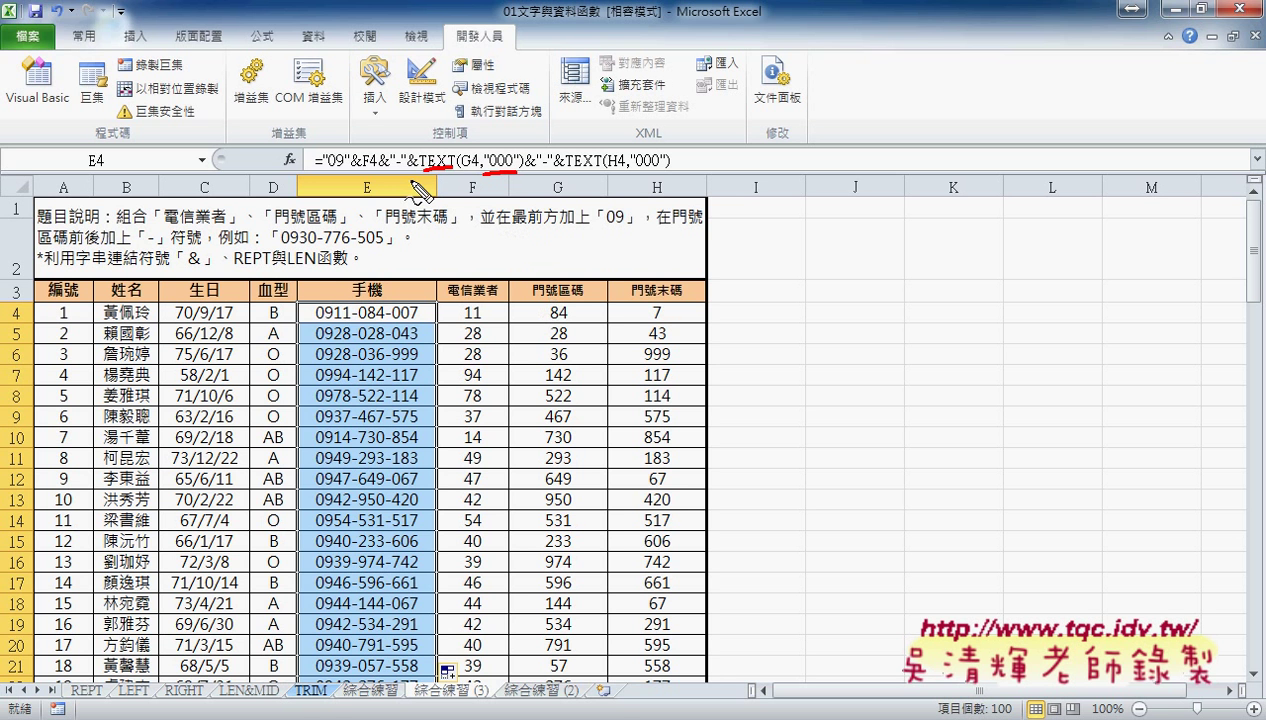
pyautogui.press('Escape')
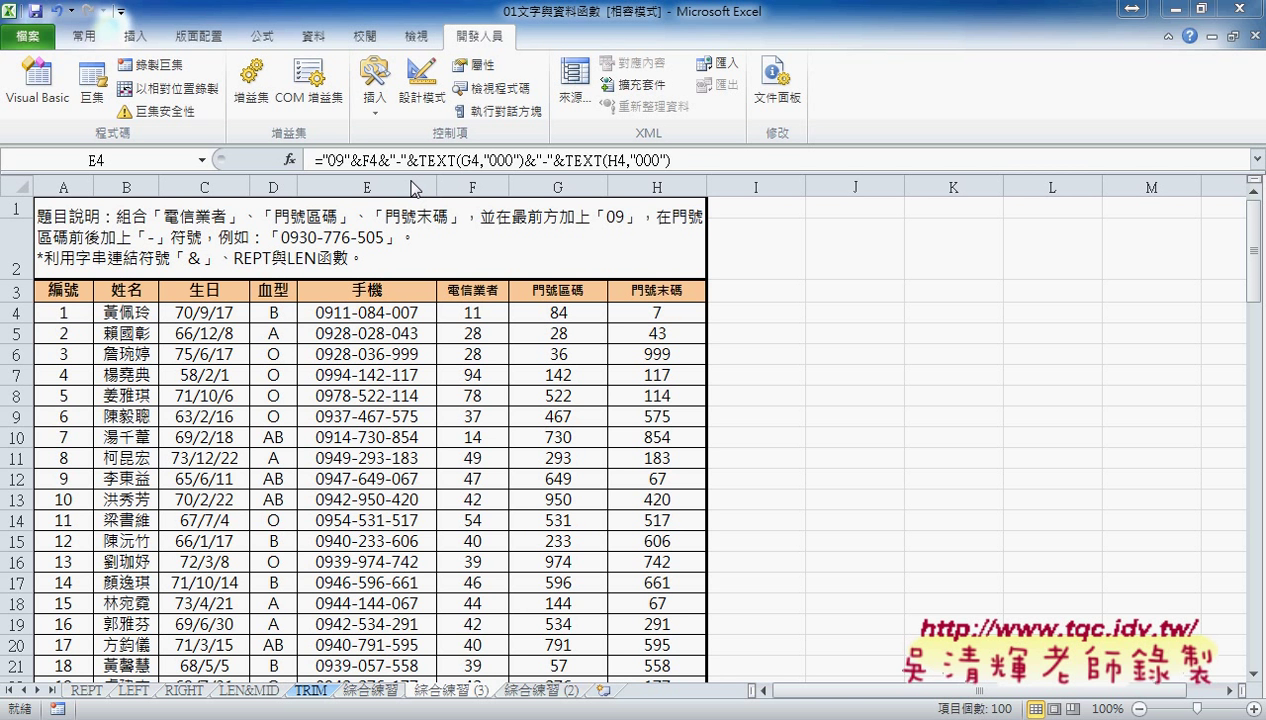
pyautogui.click(718, 162)
pyautogui.click(202, 160)
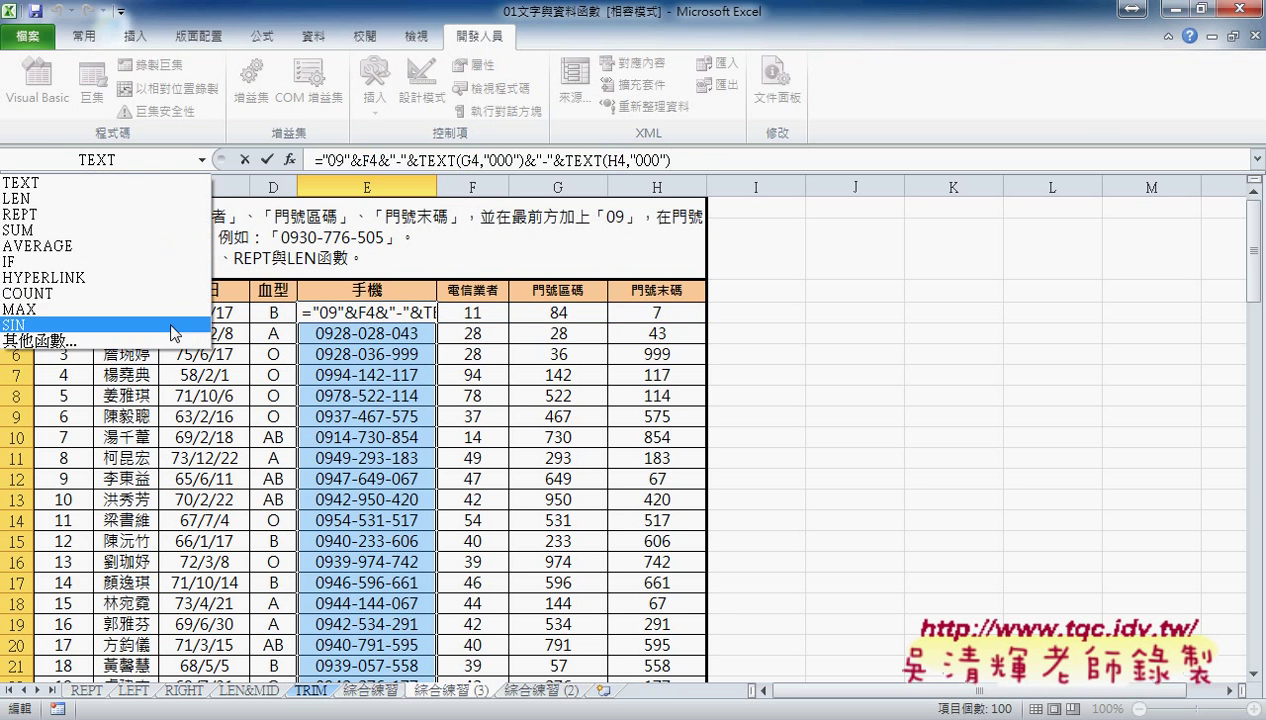
pyautogui.click(163, 342)
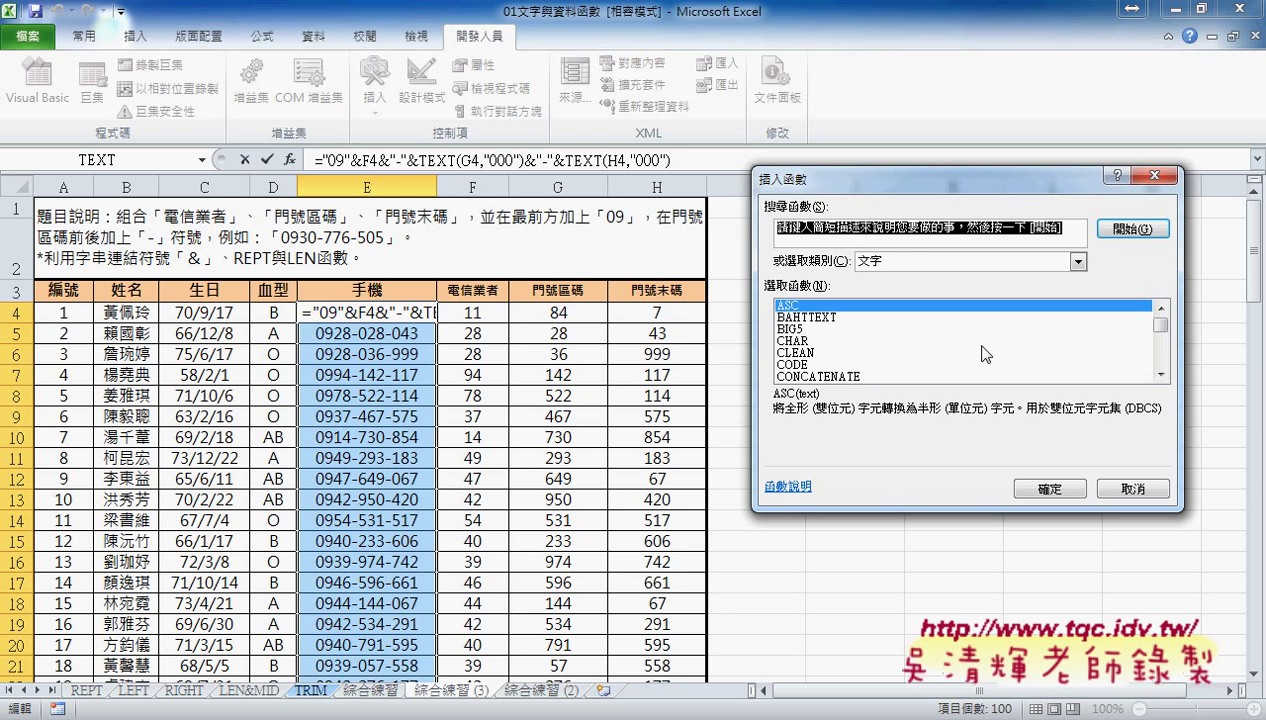
pyautogui.moveTo(1160, 325); pyautogui.dragTo(1160, 364)
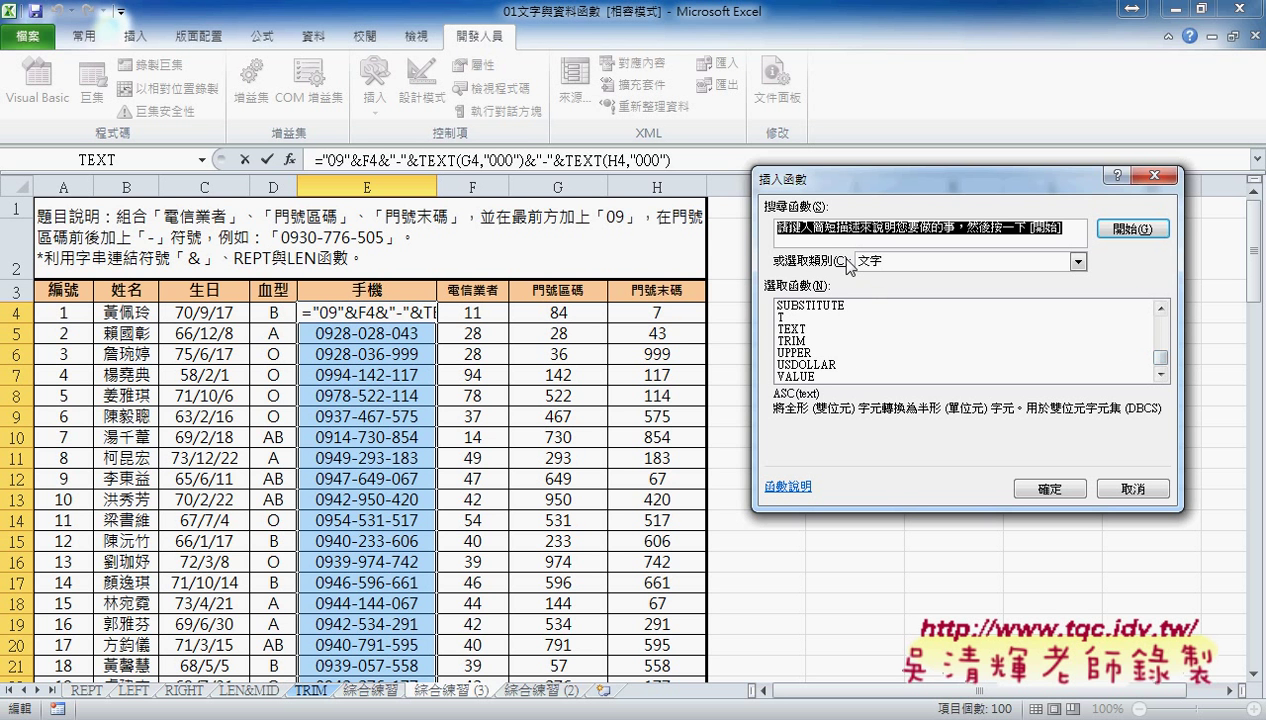
pyautogui.click(806, 378)
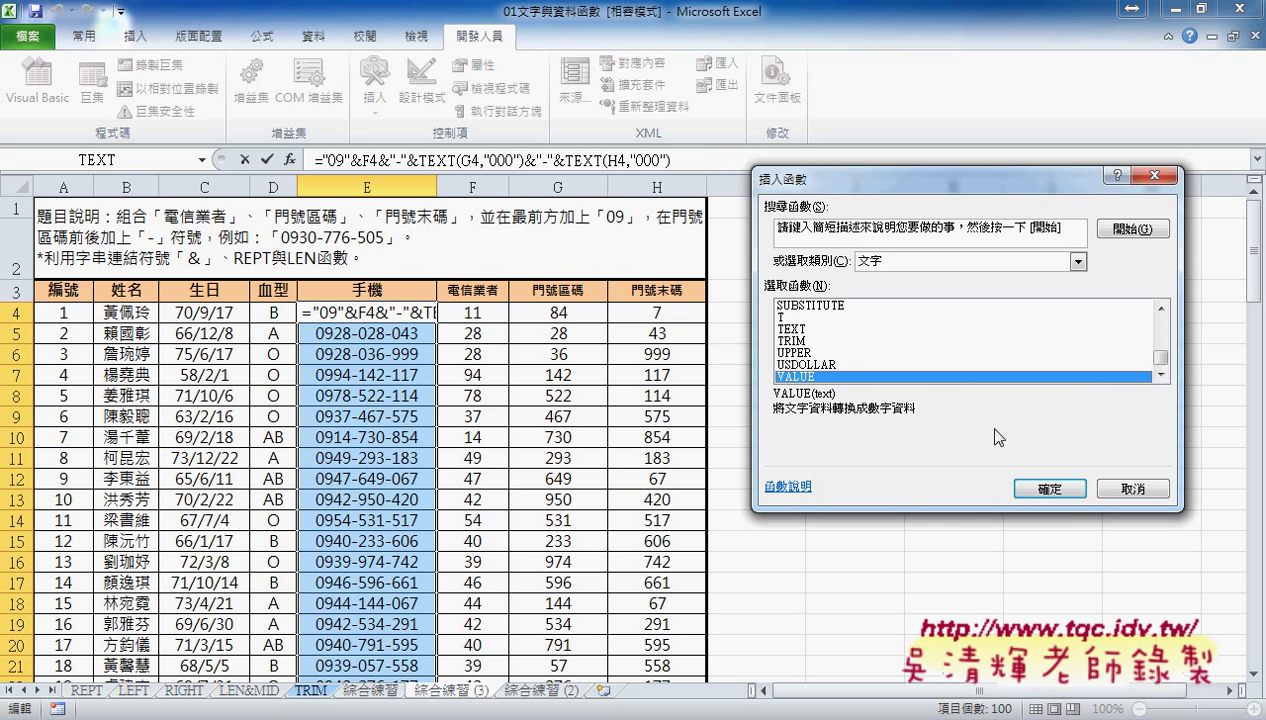
pyautogui.click(1130, 490)
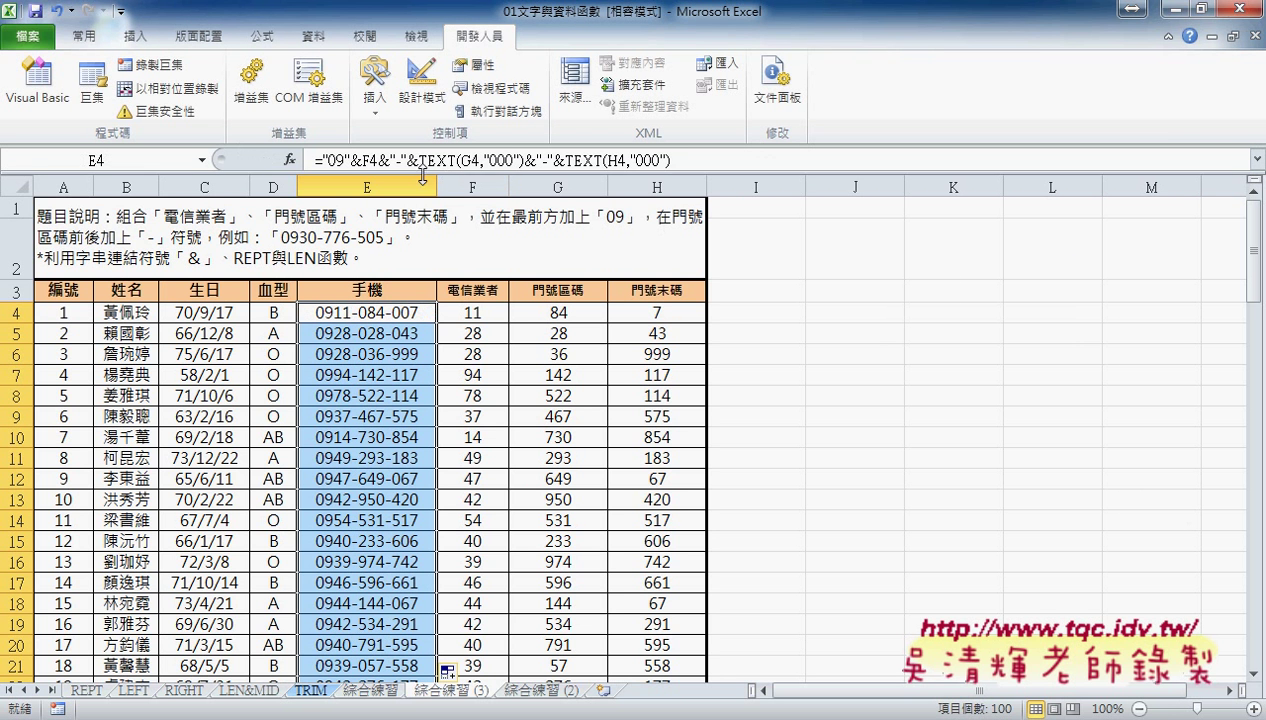
pyautogui.click(375, 690)
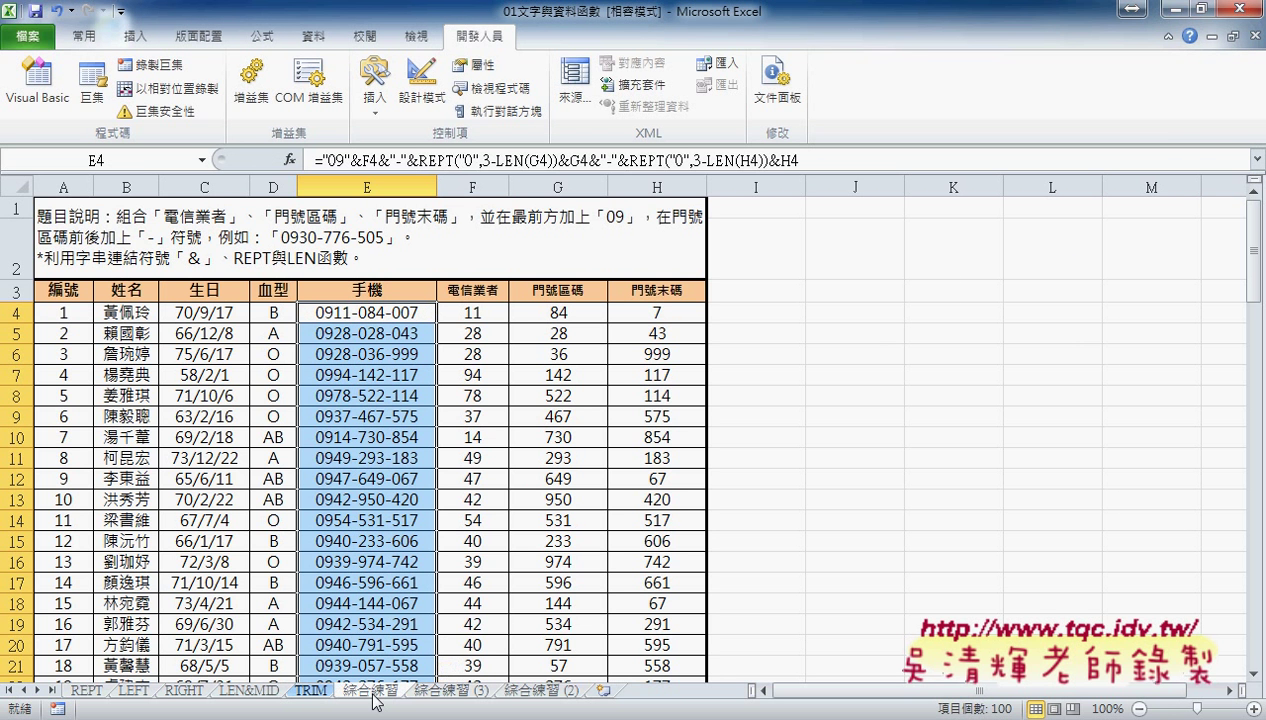